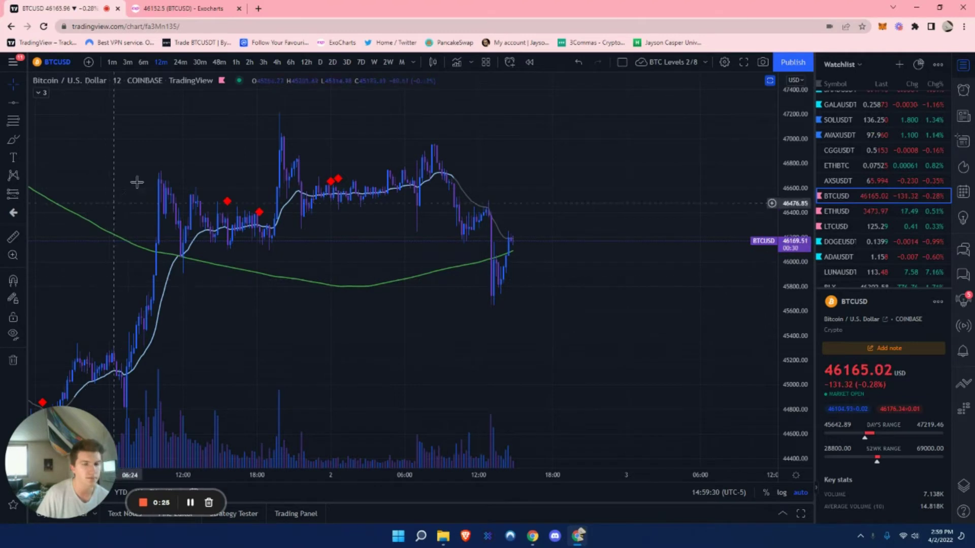
Add a fixed range volume profile to BTCUSD spanning 01 Apr 10:00 to 02 Apr 13:48.
{"action": "left_click", "coordinate": [15, 196]}
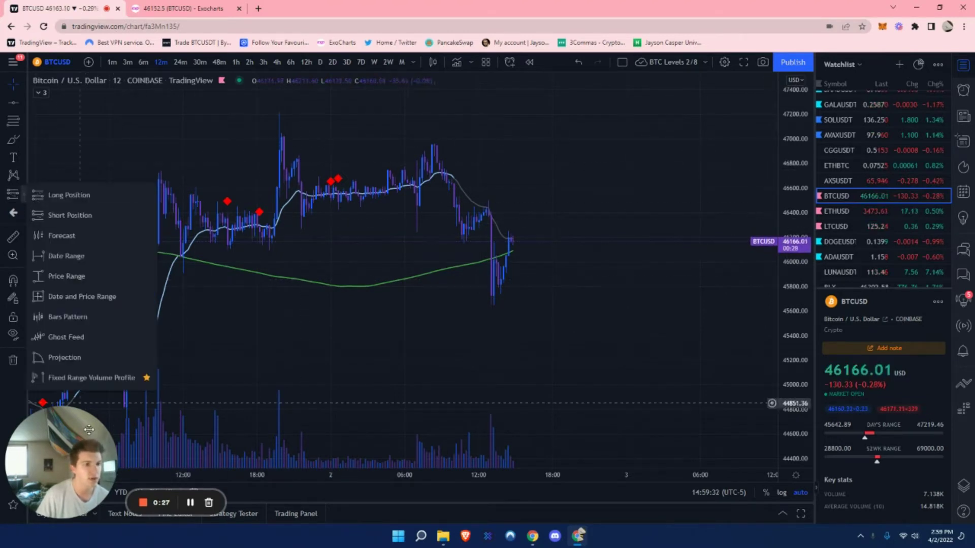
{"action": "left_click", "coordinate": [90, 380]}
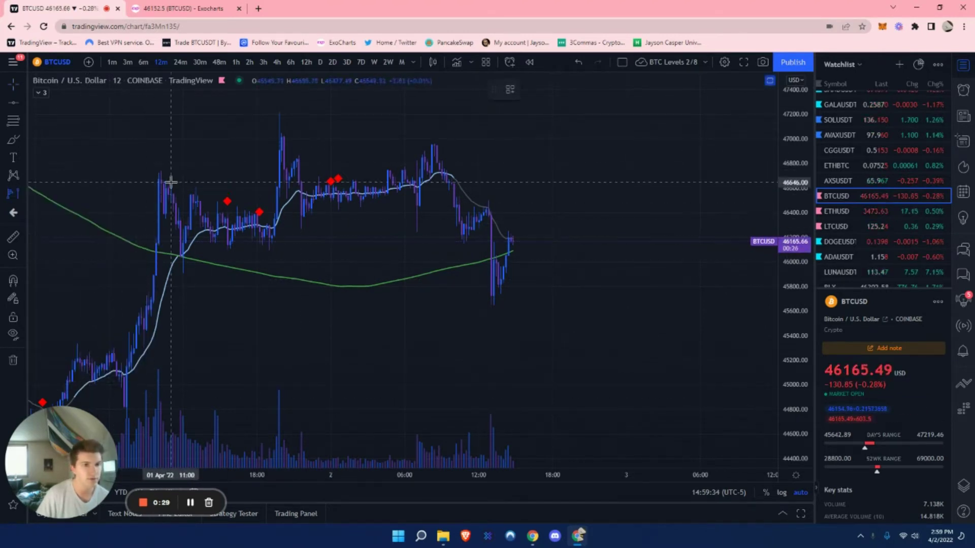
{"action": "left_click", "coordinate": [158, 190]}
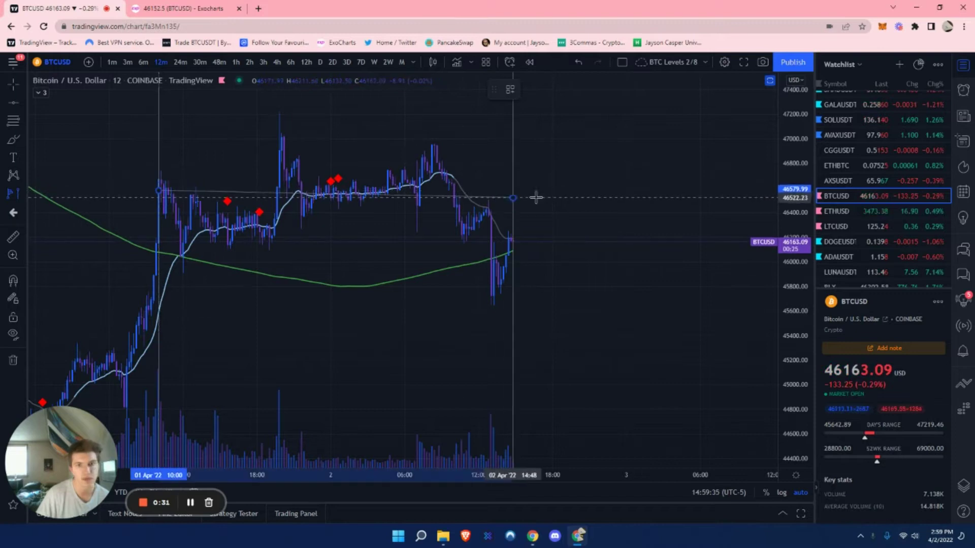
{"action": "left_click", "coordinate": [490, 200]}
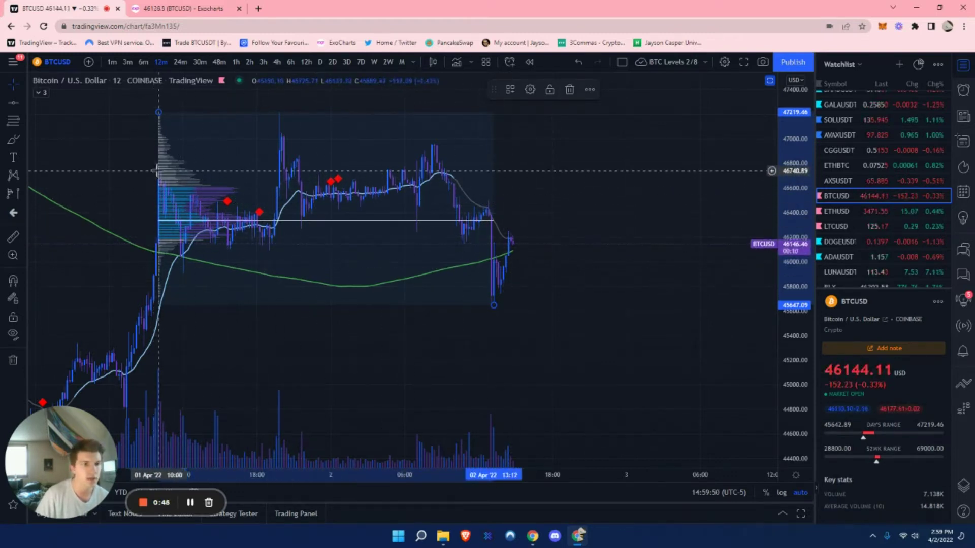
{"action": "left_click", "coordinate": [62, 161]}
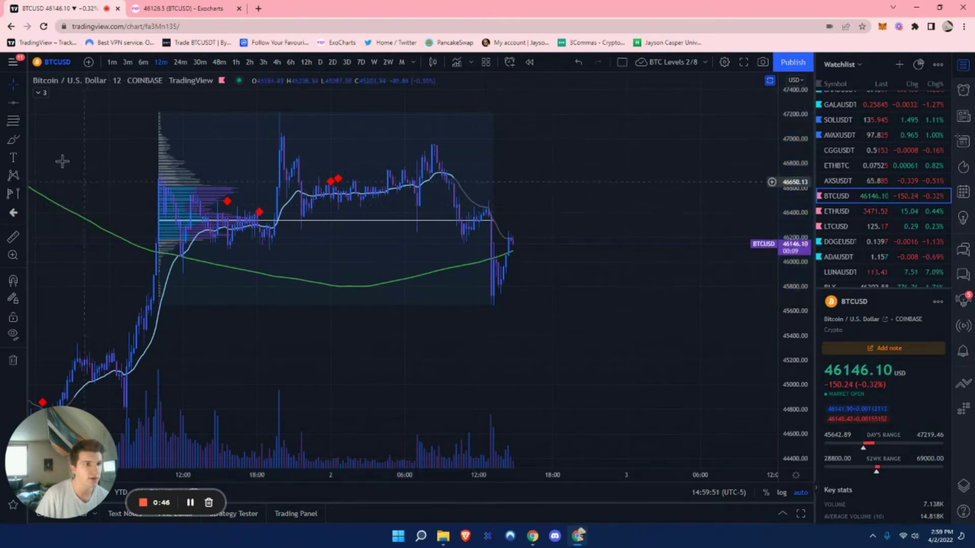
{"action": "left_click", "coordinate": [17, 139]}
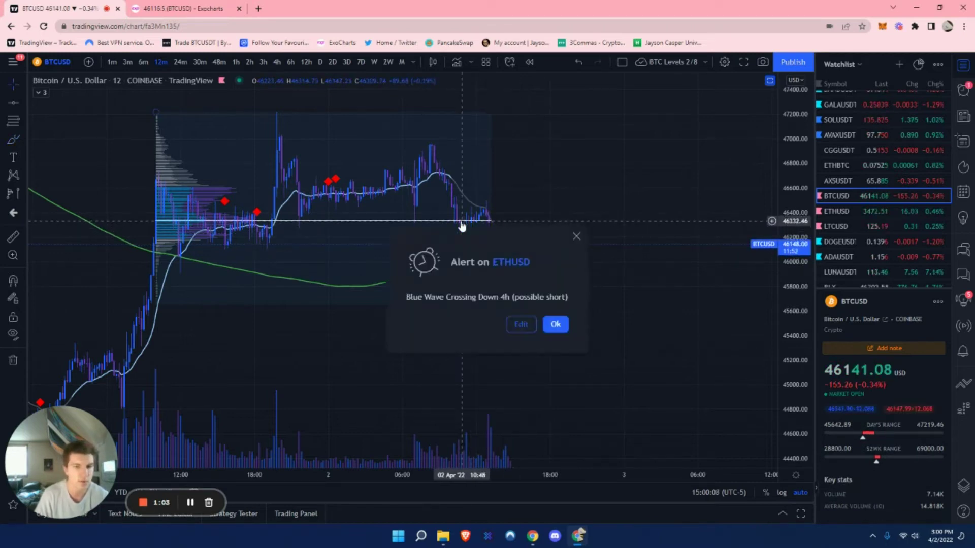
{"action": "left_click", "coordinate": [556, 324]}
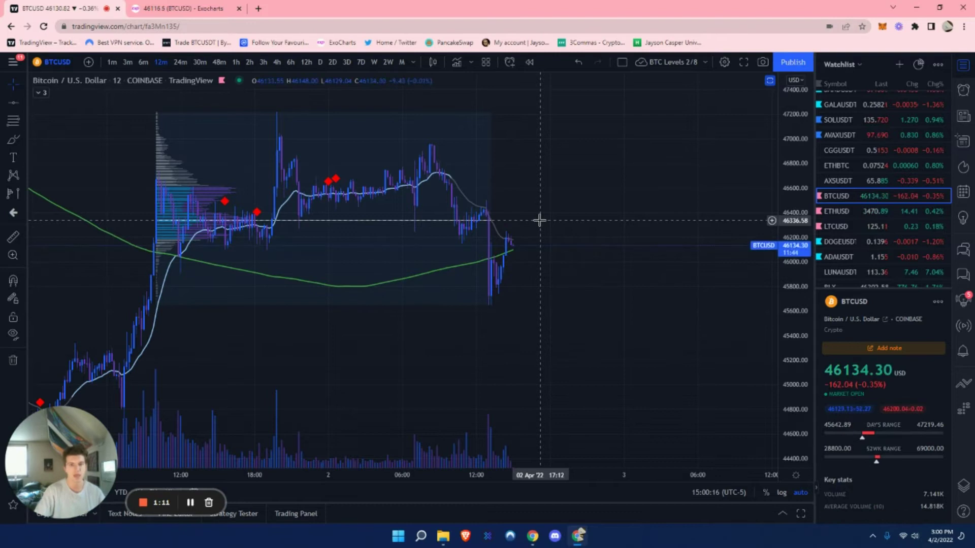
Sketch yellow brush strokes and a loop around the latest BTCUSD candles.
{"action": "left_click", "coordinate": [13, 139]}
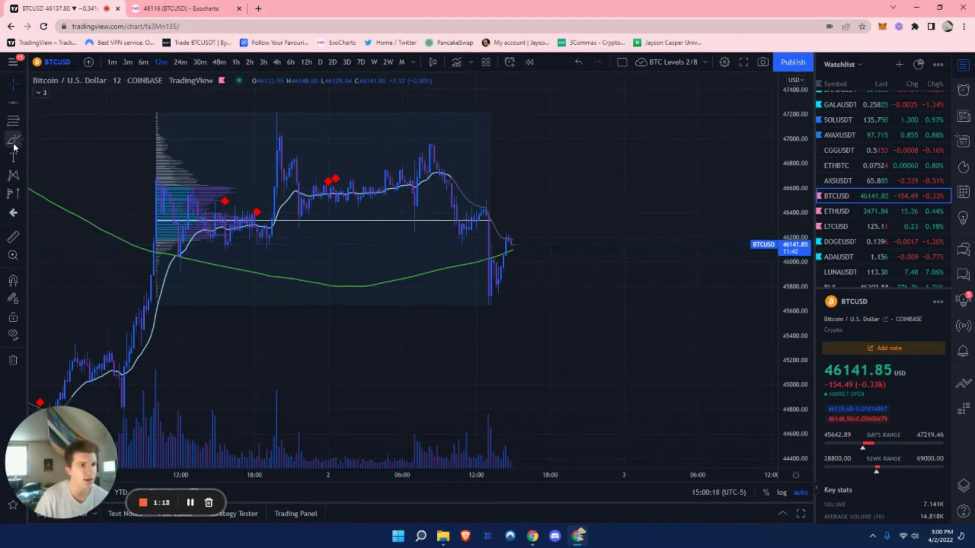
{"action": "mouse_move", "coordinate": [505, 240]}
{"action": "left_mouse_down"}
{"action": "mouse_move", "coordinate": [525, 224]}
{"action": "mouse_move", "coordinate": [532, 254]}
{"action": "left_mouse_up"}
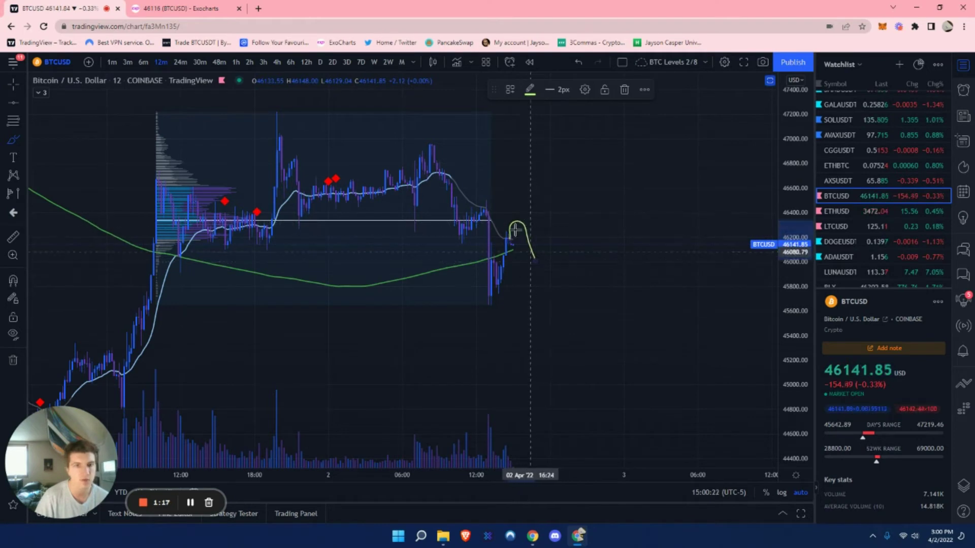
{"action": "mouse_move", "coordinate": [497, 212]}
{"action": "left_mouse_down"}
{"action": "mouse_move", "coordinate": [472, 215]}
{"action": "mouse_move", "coordinate": [477, 229]}
{"action": "mouse_move", "coordinate": [500, 213]}
{"action": "left_mouse_up"}
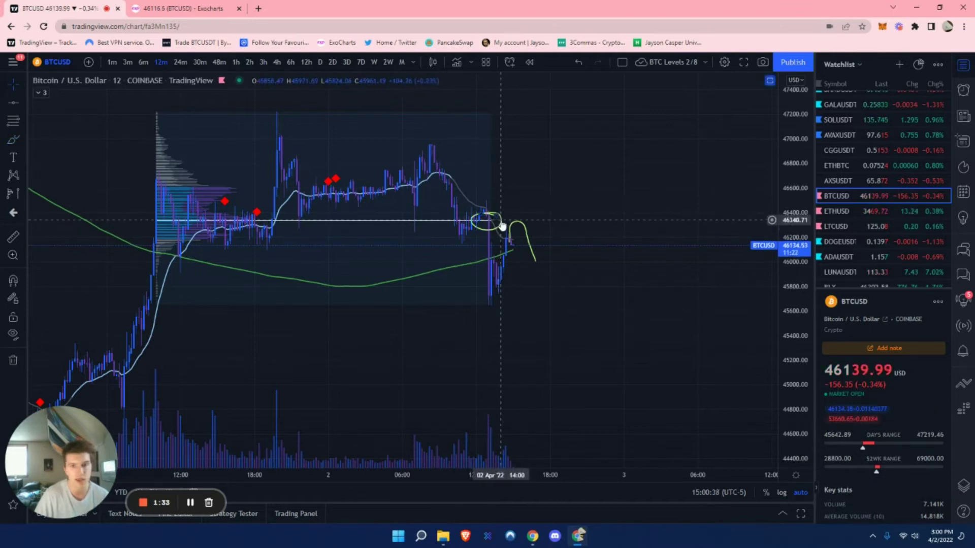
Delete the yellow sketch and zoom the chart out.
{"action": "key", "text": "Delete"}
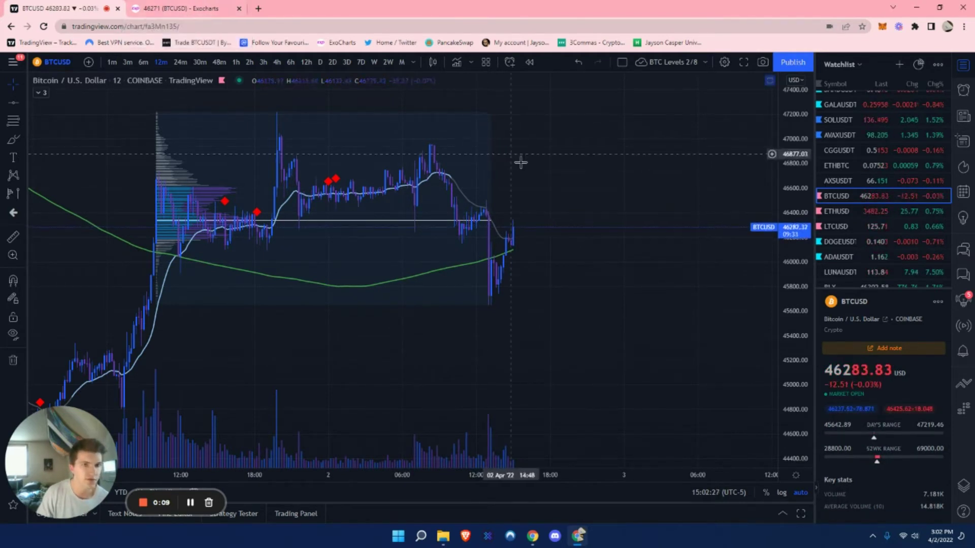
{"action": "scroll", "coordinate": [570, 174], "scroll_direction": "down", "scroll_amount": 1}
{"action": "scroll", "coordinate": [570, 178], "scroll_direction": "down", "scroll_amount": 3}
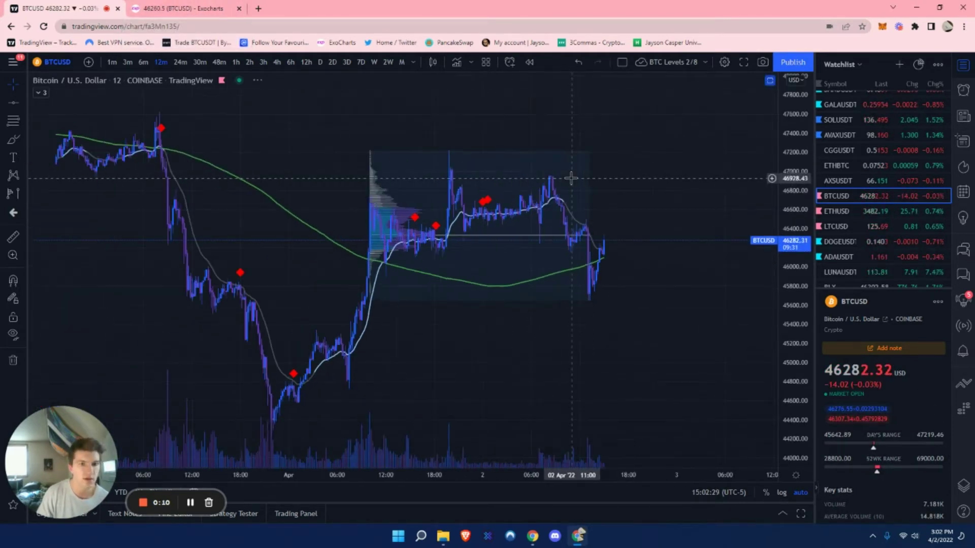
In ExoCharts, apply the nPOCs configuration template and keep the BTCUSD chart on Daily.
{"action": "left_click", "coordinate": [180, 8]}
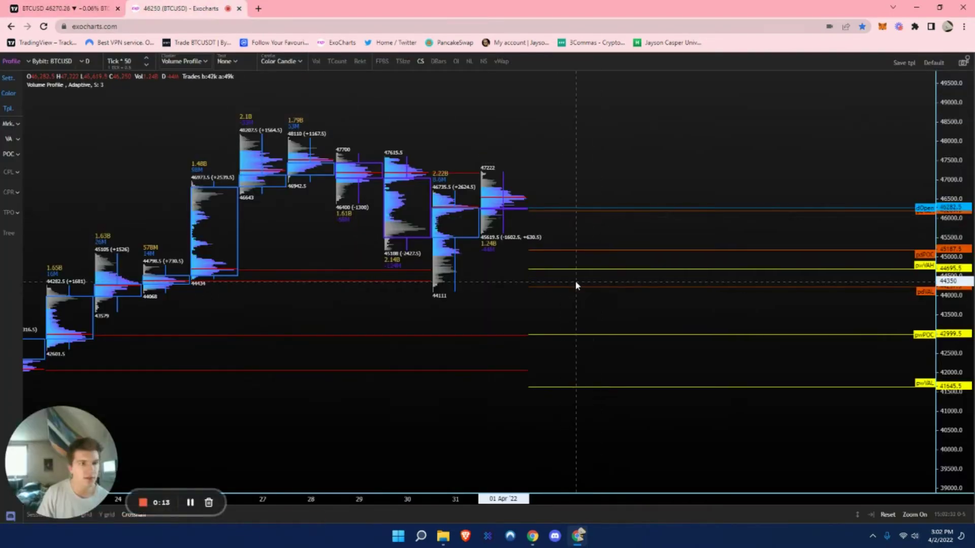
{"action": "left_click", "coordinate": [7, 110]}
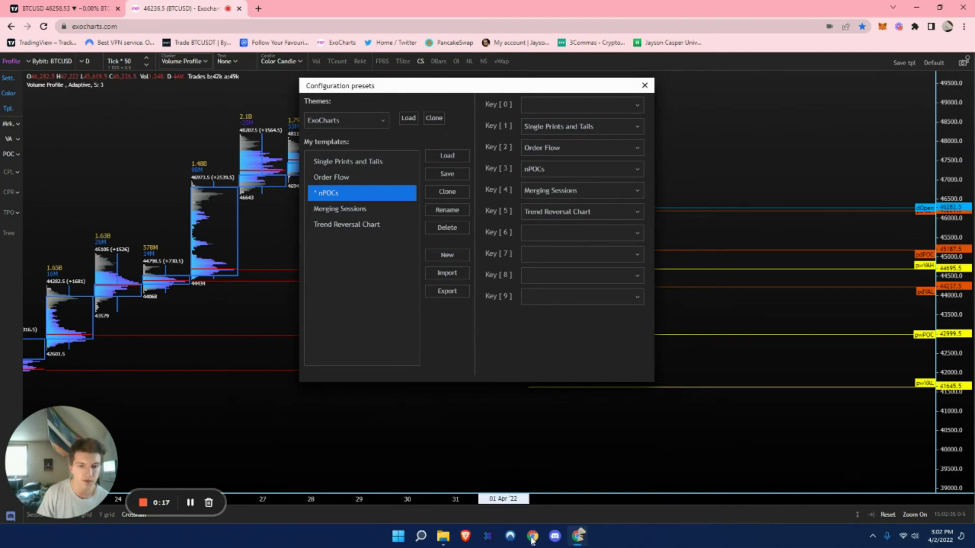
{"action": "left_click", "coordinate": [645, 85]}
{"action": "scroll", "coordinate": [460, 170], "scroll_direction": "up", "scroll_amount": 5}
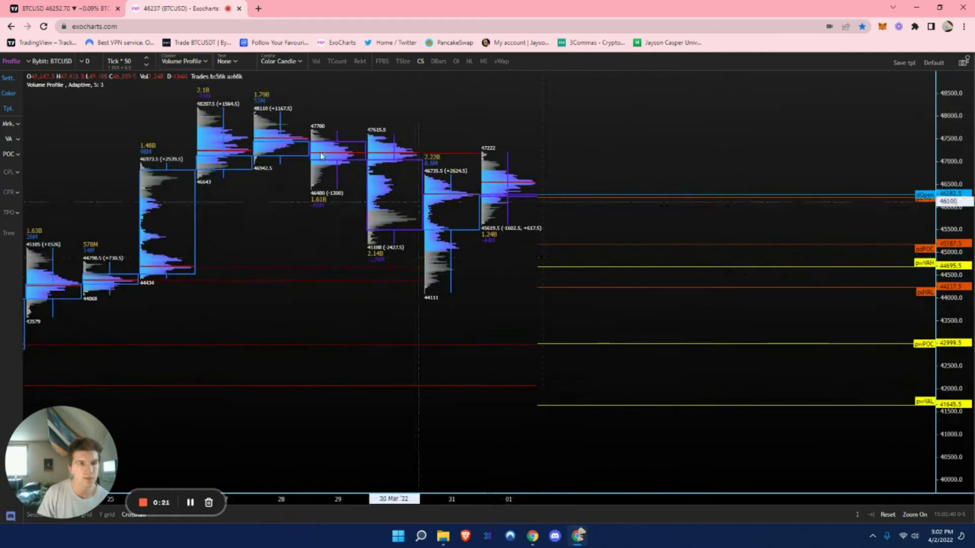
{"action": "left_click", "coordinate": [87, 62]}
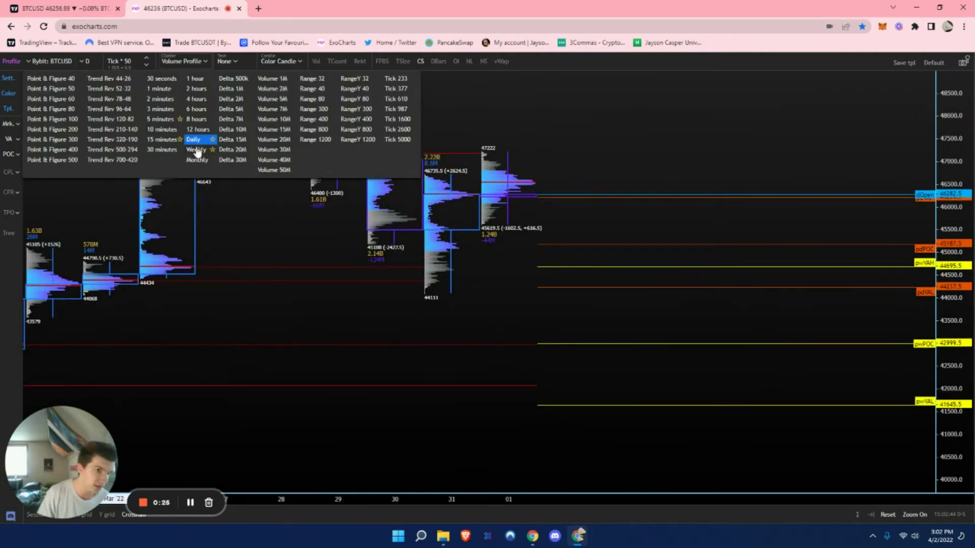
{"action": "left_click", "coordinate": [83, 65]}
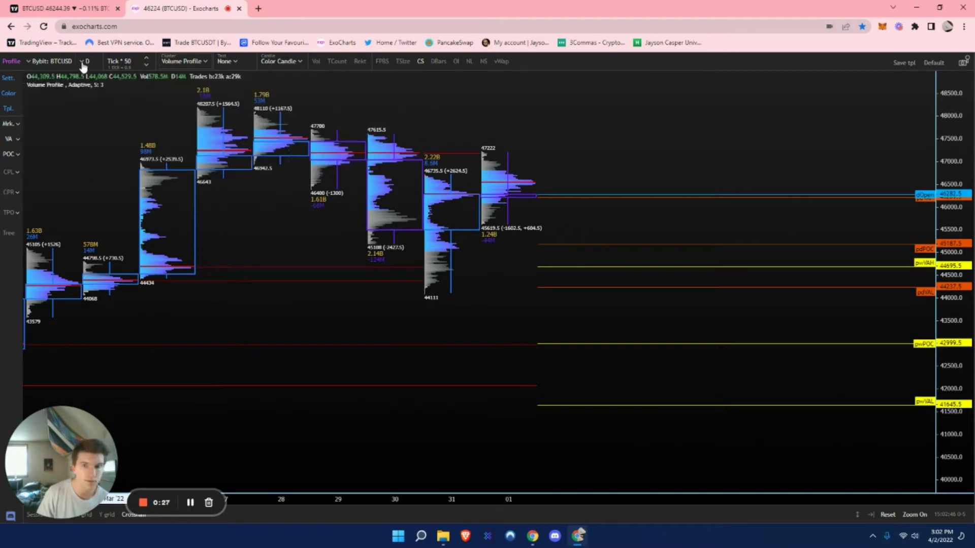
{"action": "scroll", "coordinate": [582, 222], "scroll_direction": "down", "scroll_amount": 3}
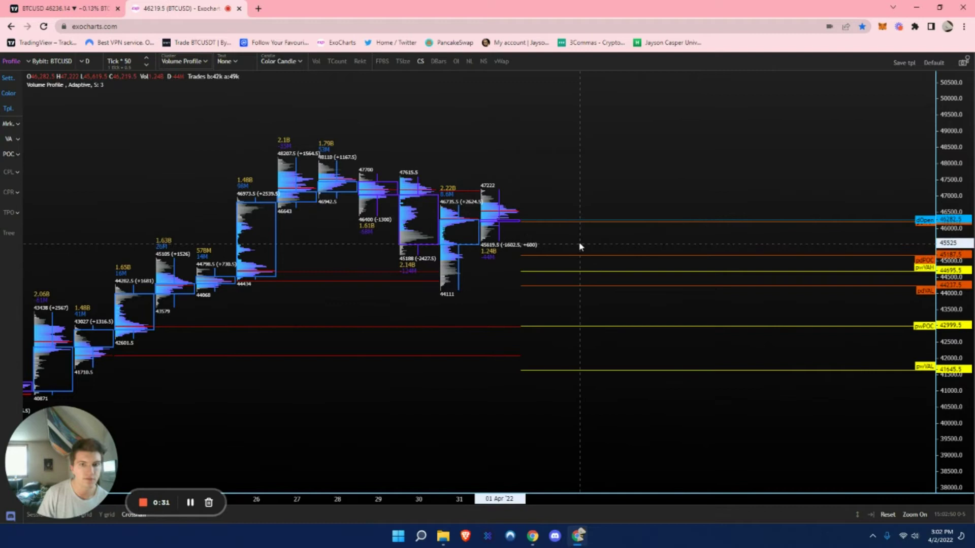
{"action": "scroll", "coordinate": [541, 230], "scroll_direction": "down", "scroll_amount": 3}
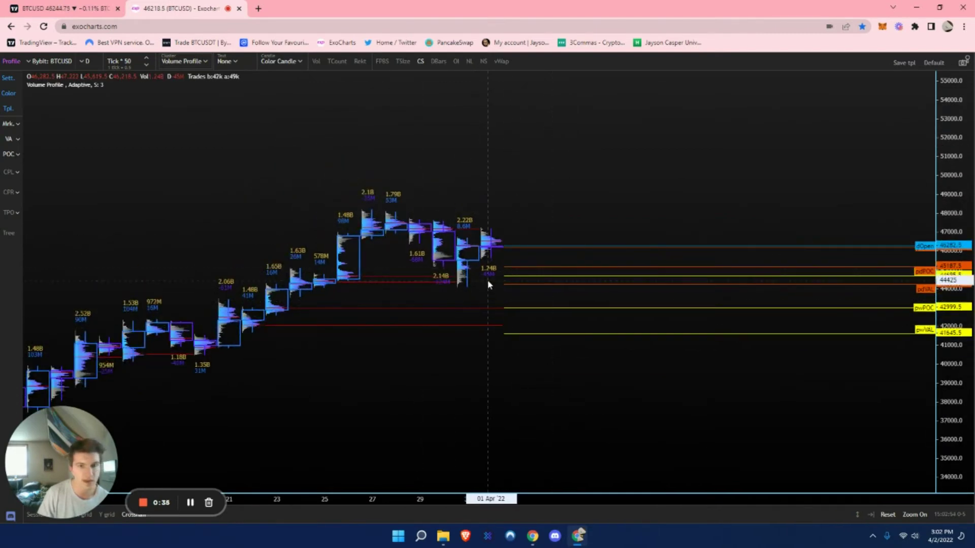
{"action": "scroll", "coordinate": [447, 345], "scroll_direction": "up", "scroll_amount": 3}
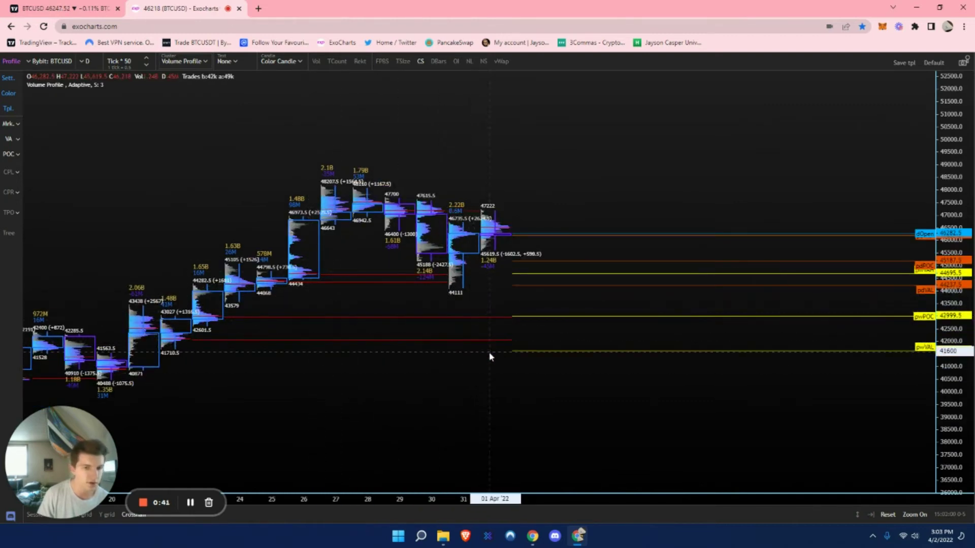
{"action": "scroll", "coordinate": [480, 277], "scroll_direction": "down", "scroll_amount": 1}
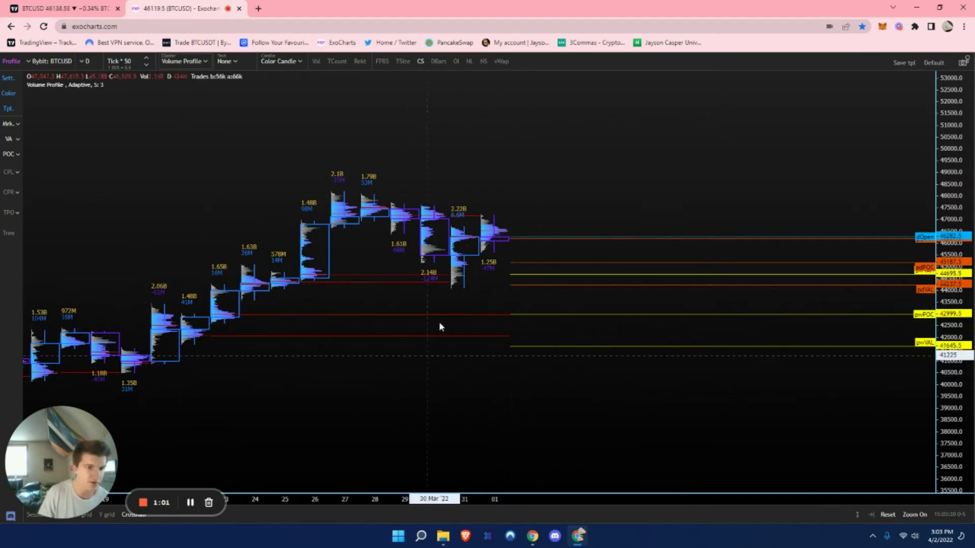
{"action": "scroll", "coordinate": [366, 294], "scroll_direction": "up", "scroll_amount": 5}
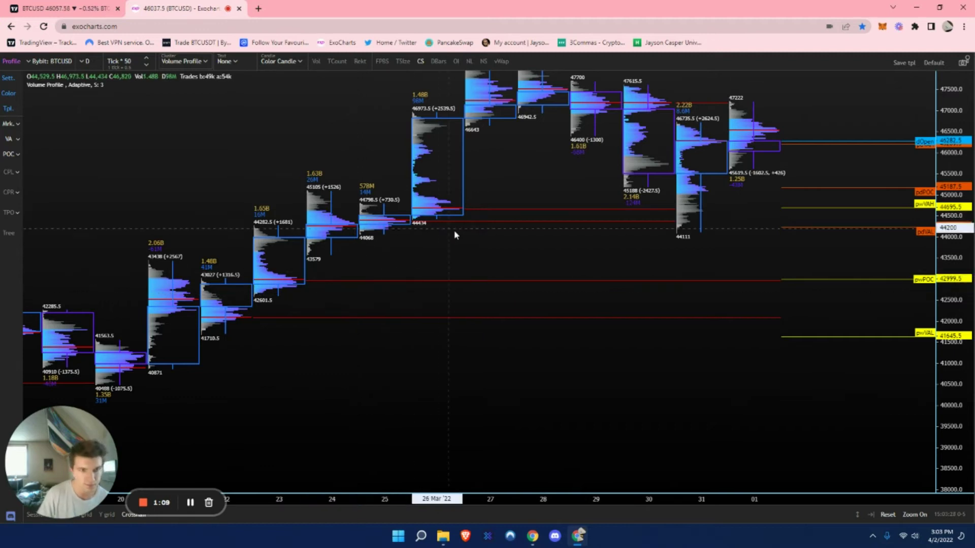
{"action": "scroll", "coordinate": [456, 231], "scroll_direction": "down", "scroll_amount": 2}
{"action": "left_click_drag", "start_coordinate": [256, 249], "coordinate": [338, 174]}
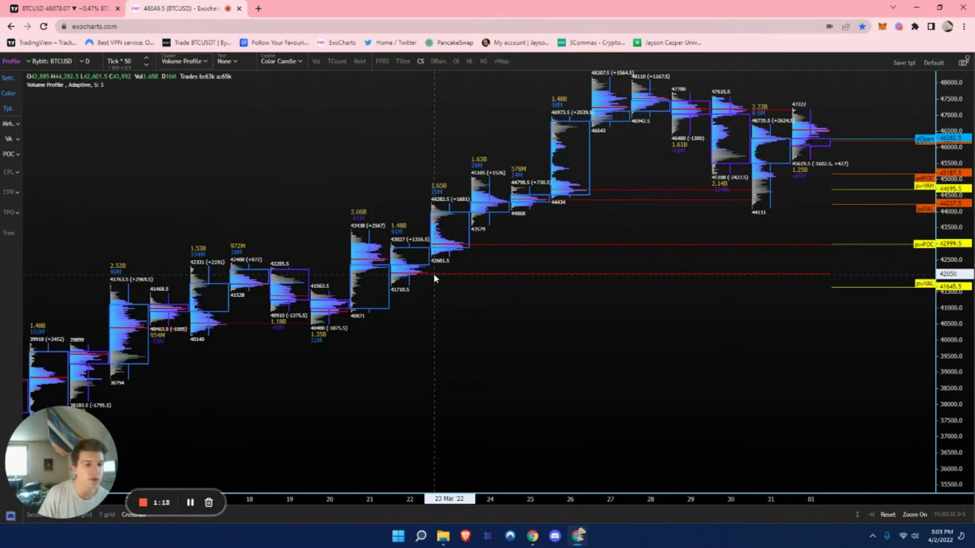
{"action": "scroll", "coordinate": [434, 284], "scroll_direction": "up", "scroll_amount": 3}
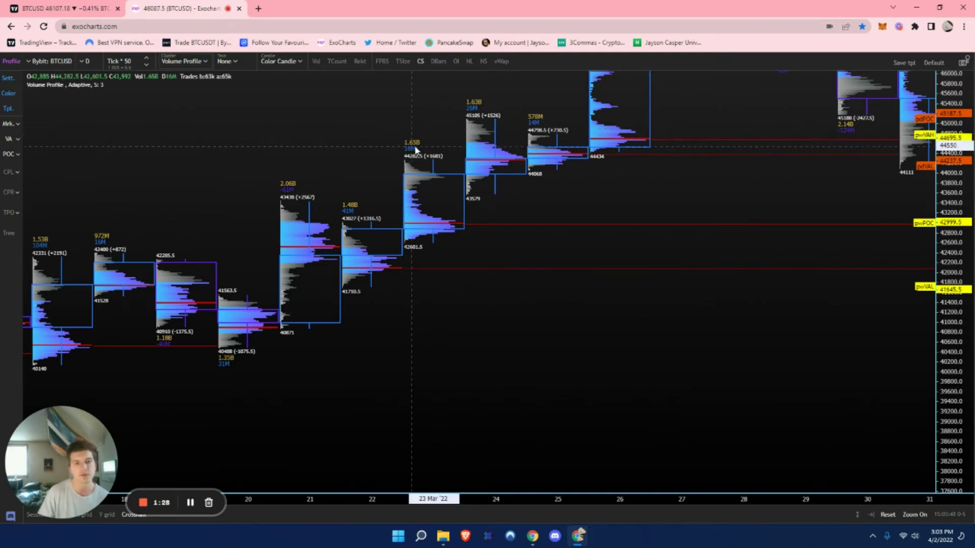
{"action": "left_click_drag", "start_coordinate": [611, 205], "coordinate": [477, 209]}
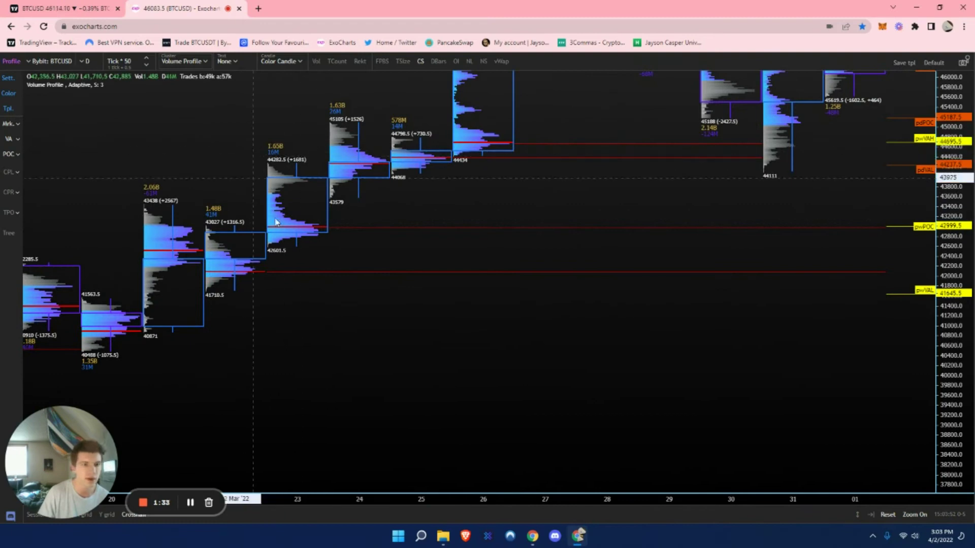
{"action": "scroll", "coordinate": [545, 221], "scroll_direction": "down", "scroll_amount": 3}
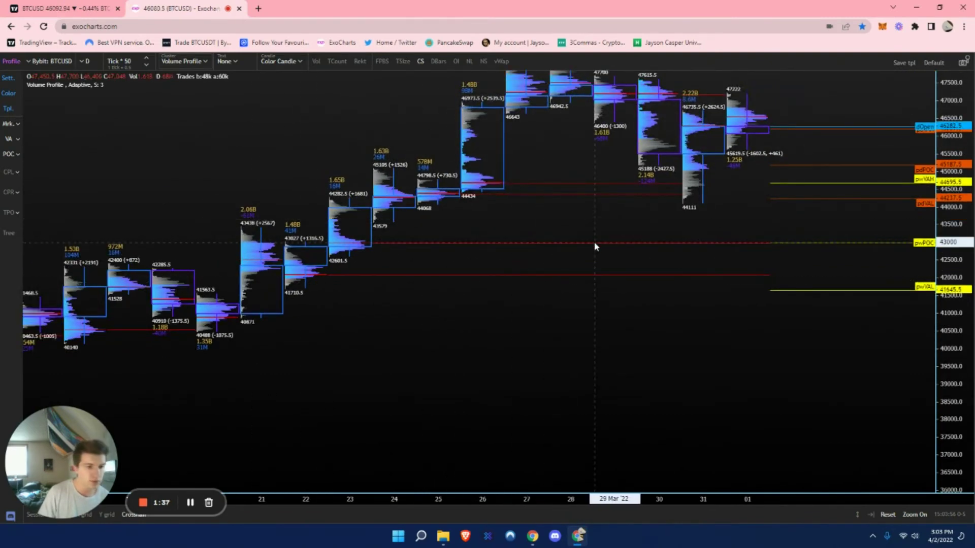
{"action": "scroll", "coordinate": [585, 233], "scroll_direction": "down", "scroll_amount": 2}
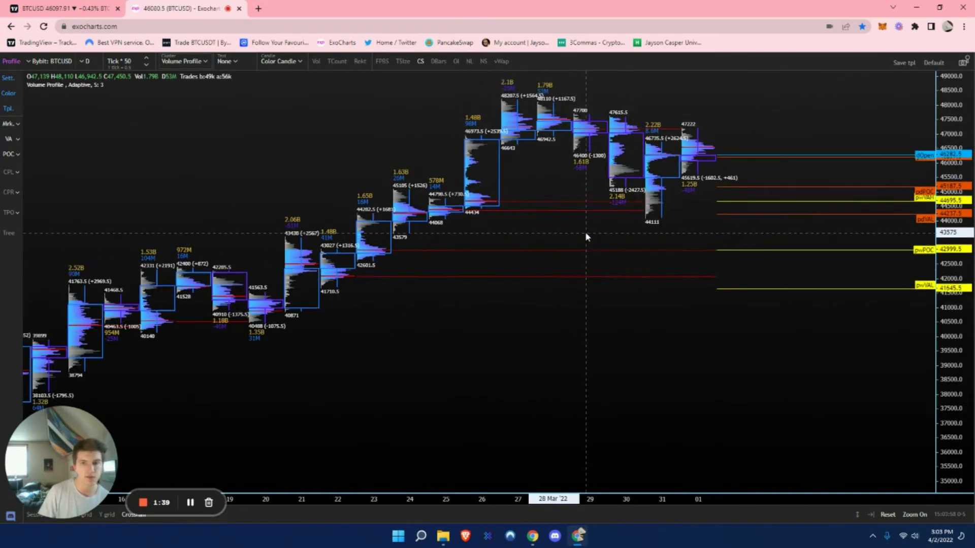
{"action": "scroll", "coordinate": [585, 234], "scroll_direction": "down", "scroll_amount": 5}
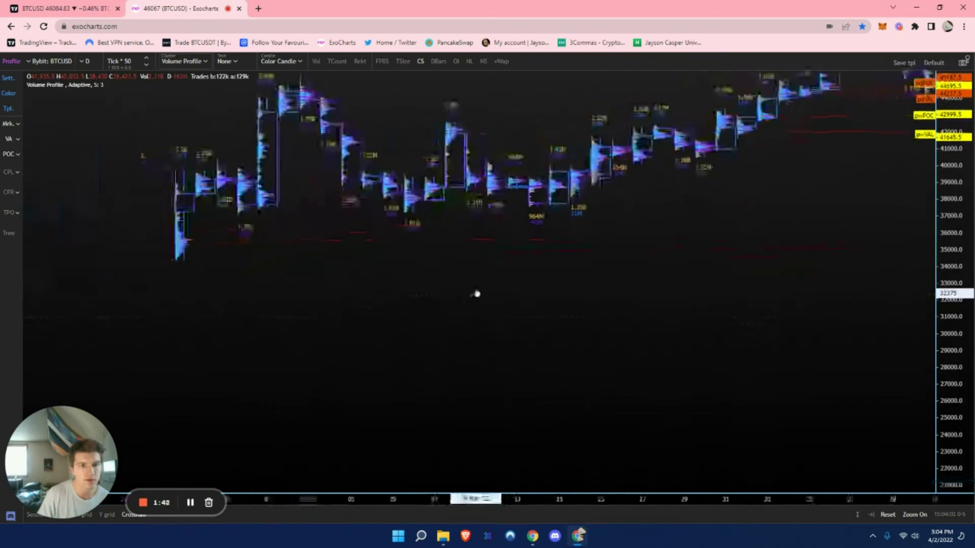
{"action": "left_click_drag", "start_coordinate": [476, 293], "coordinate": [527, 293]}
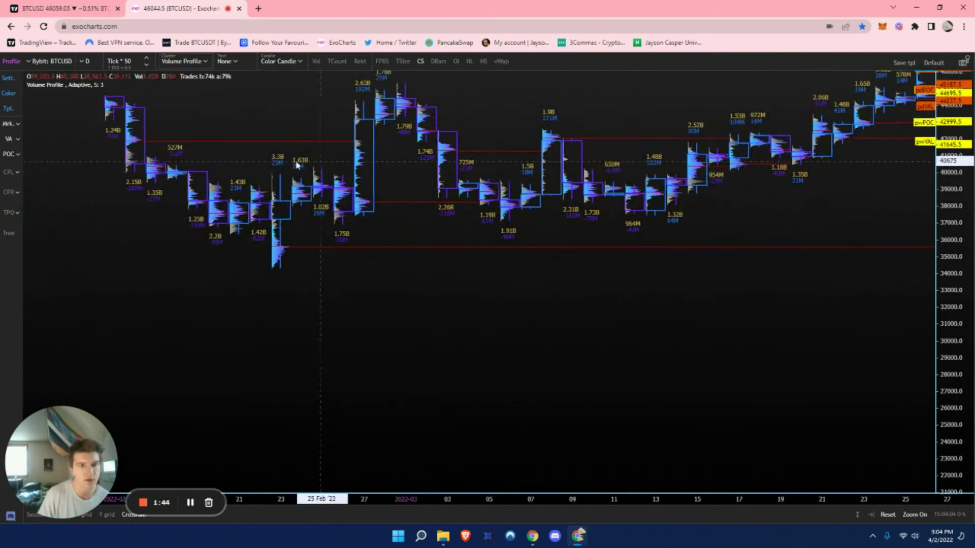
{"action": "scroll", "coordinate": [233, 148], "scroll_direction": "up", "scroll_amount": 2}
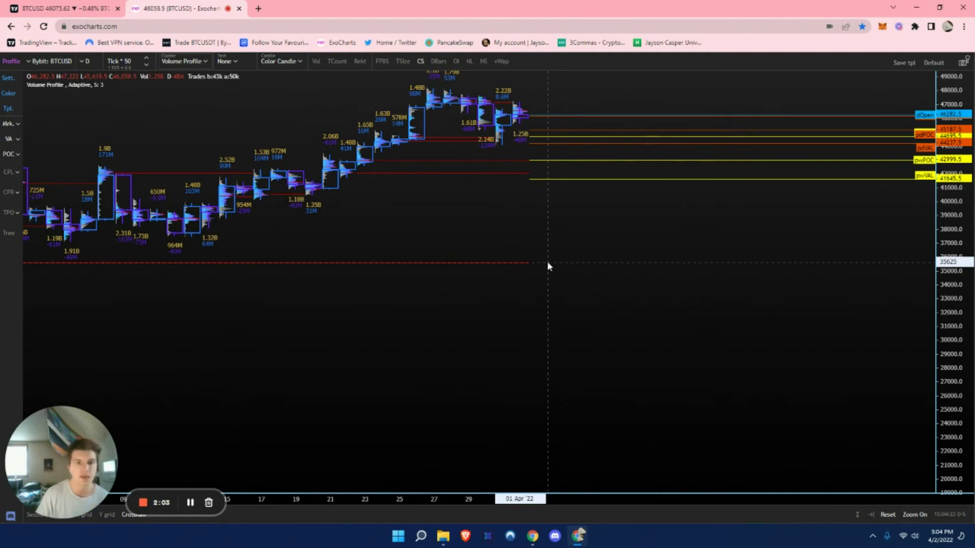
{"action": "scroll", "coordinate": [564, 169], "scroll_direction": "up", "scroll_amount": 2}
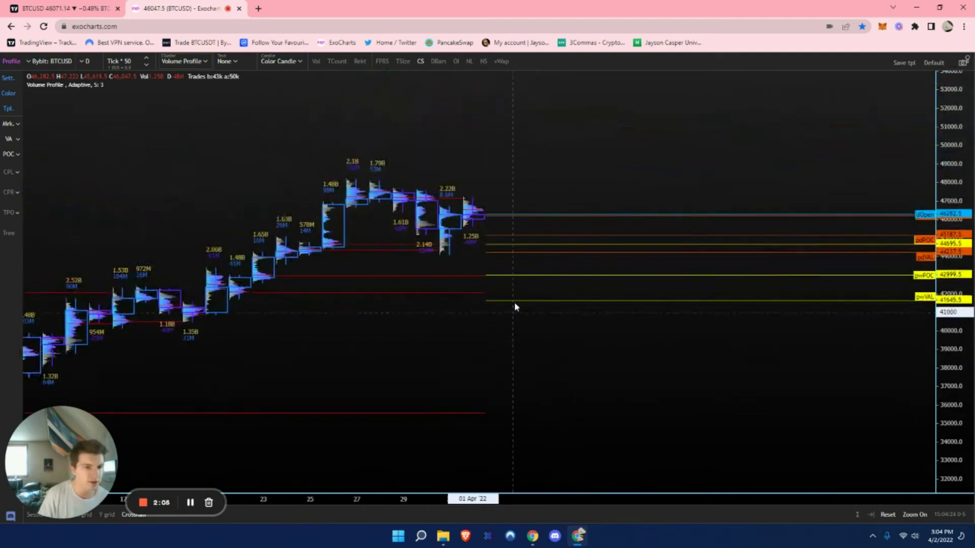
{"action": "scroll", "coordinate": [513, 303], "scroll_direction": "up", "scroll_amount": 2}
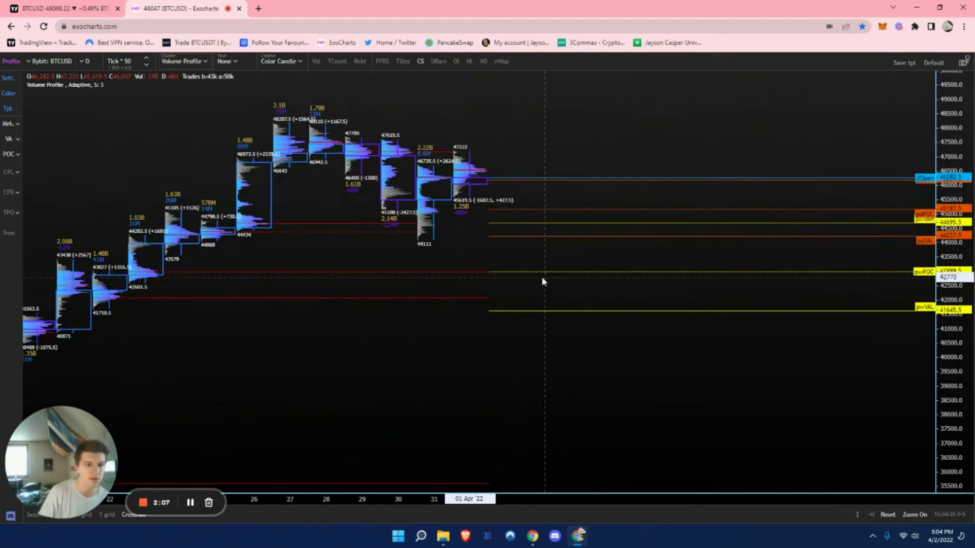
{"action": "left_click_drag", "start_coordinate": [541, 277], "coordinate": [607, 388]}
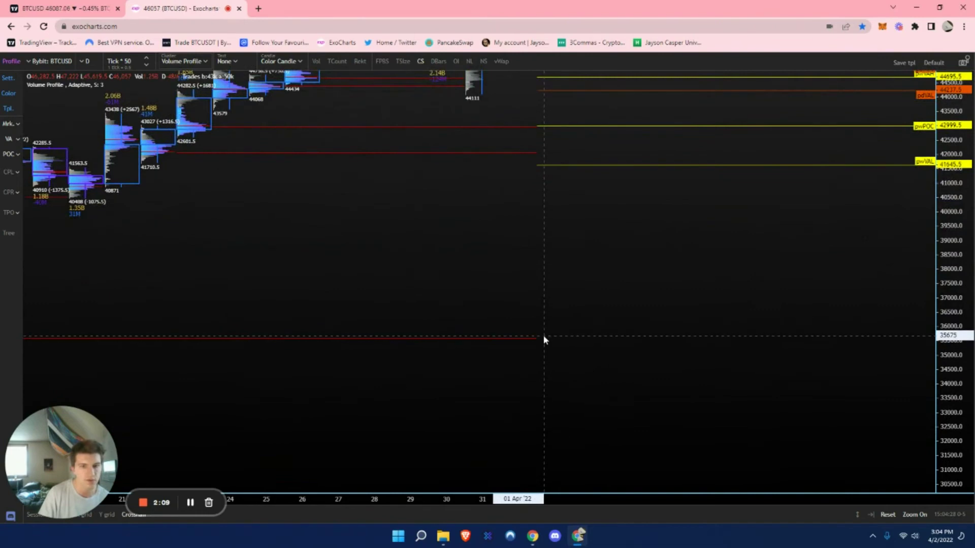
{"action": "scroll", "coordinate": [660, 280], "scroll_direction": "down", "scroll_amount": 3}
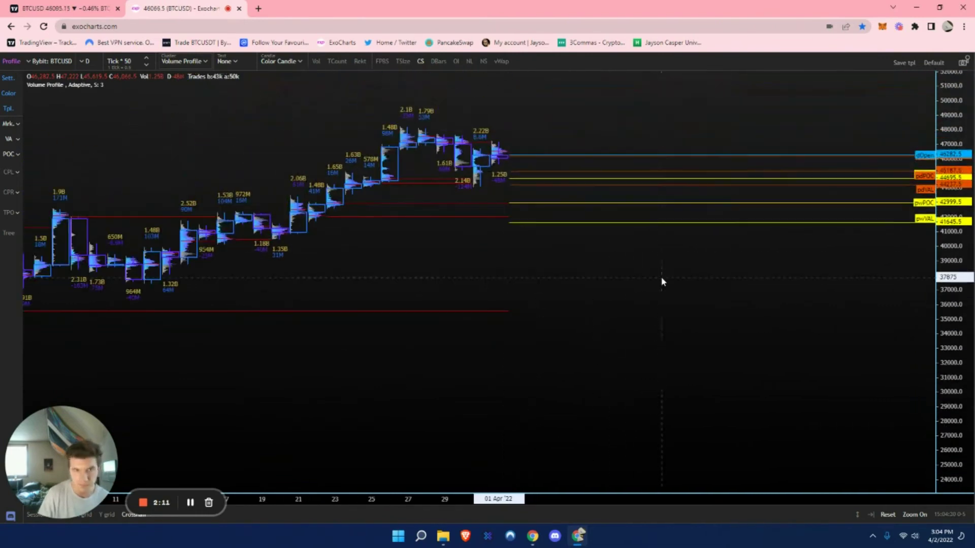
{"action": "scroll", "coordinate": [655, 274], "scroll_direction": "down", "scroll_amount": 2}
Switch the ExoCharts BTCUSD chart to weekly volume profiles.
{"action": "left_click", "coordinate": [86, 61]}
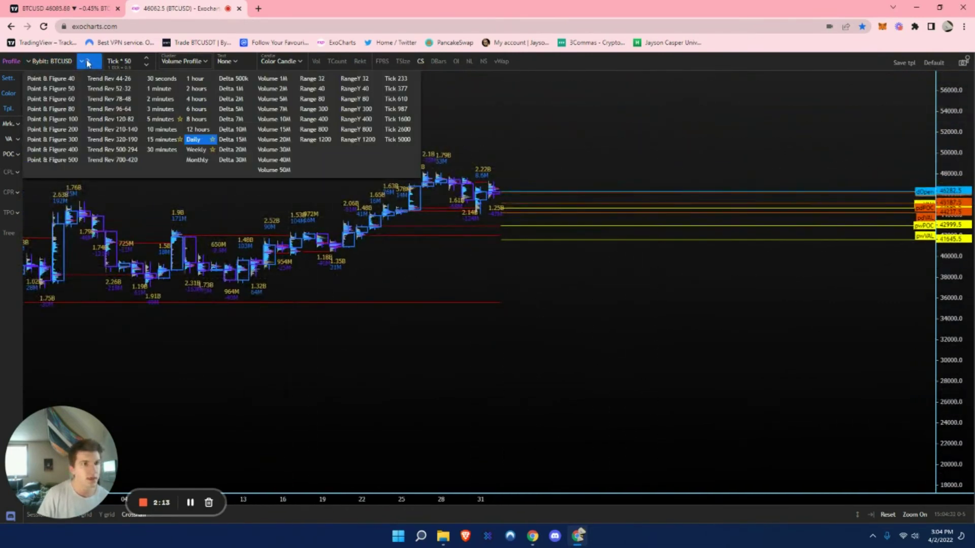
{"action": "left_click", "coordinate": [202, 151]}
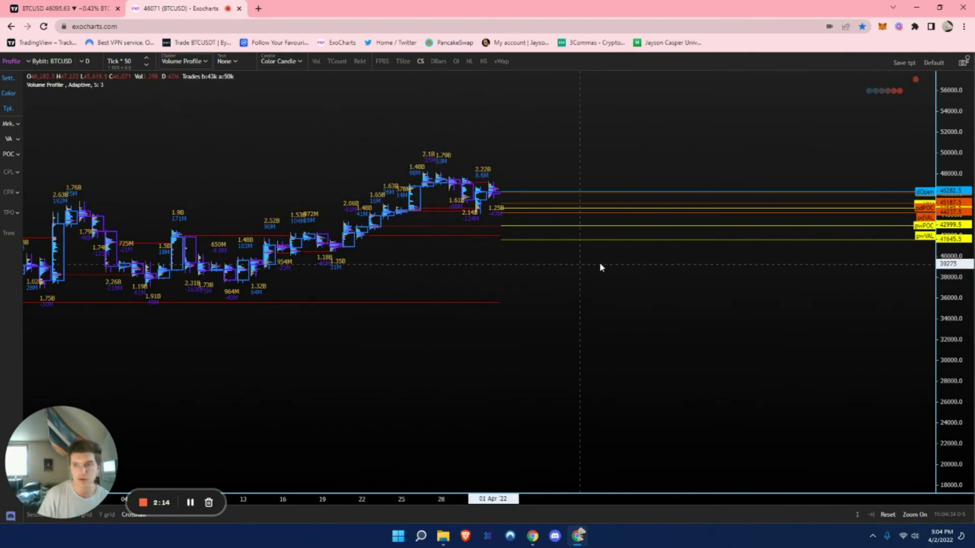
{"action": "scroll", "coordinate": [543, 264], "scroll_direction": "down", "scroll_amount": 5}
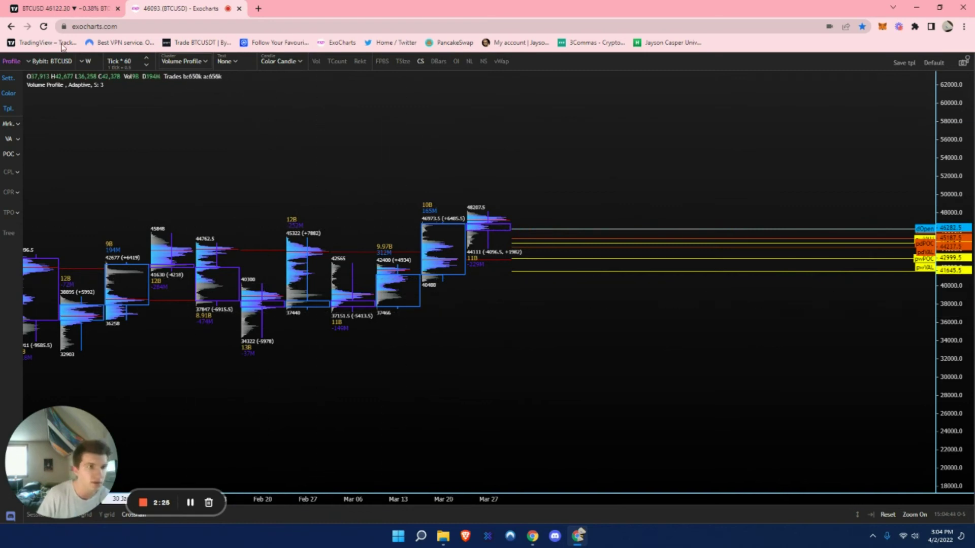
Switch the chart on to monthly volume profiles and adjust the zoom.
{"action": "left_click", "coordinate": [86, 62]}
{"action": "left_click", "coordinate": [195, 160]}
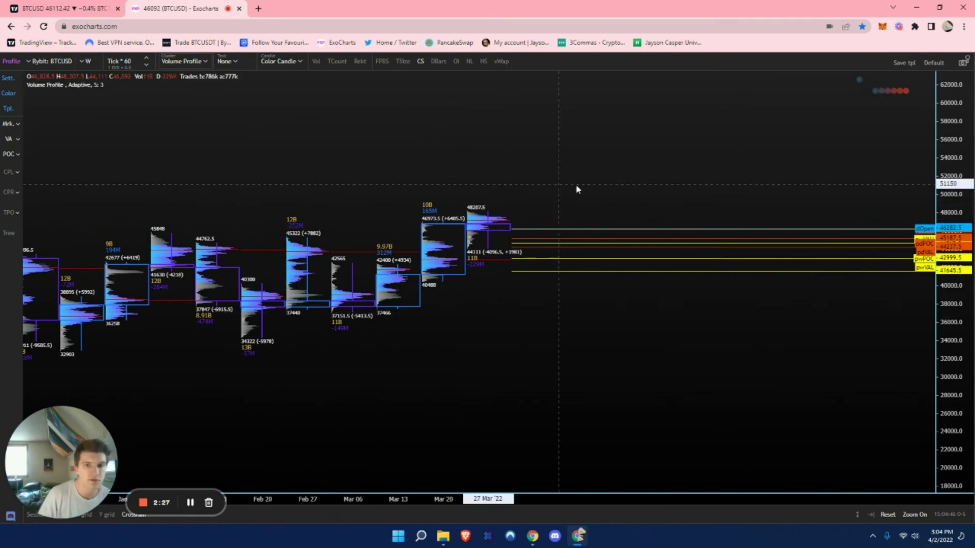
{"action": "scroll", "coordinate": [443, 186], "scroll_direction": "down", "scroll_amount": 10}
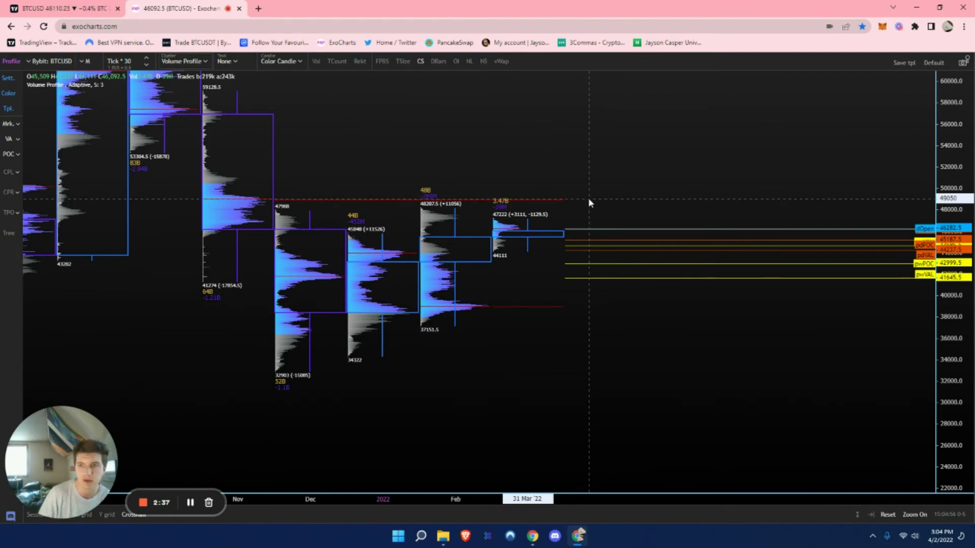
{"action": "scroll", "coordinate": [599, 243], "scroll_direction": "up", "scroll_amount": 5}
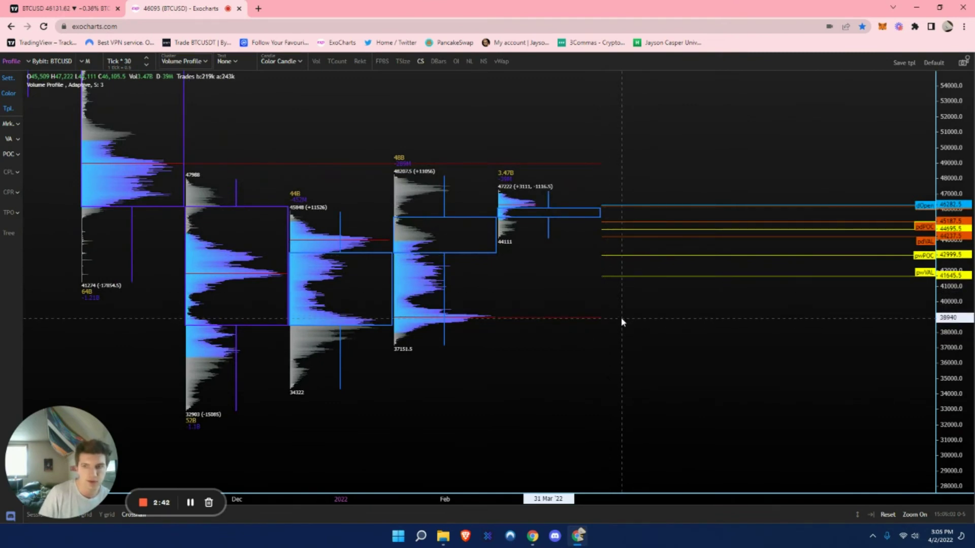
Set the ExoCharts BTCUSD chart back to Daily, then return to the TradingView BTCUSD chart.
{"action": "left_click", "coordinate": [64, 7]}
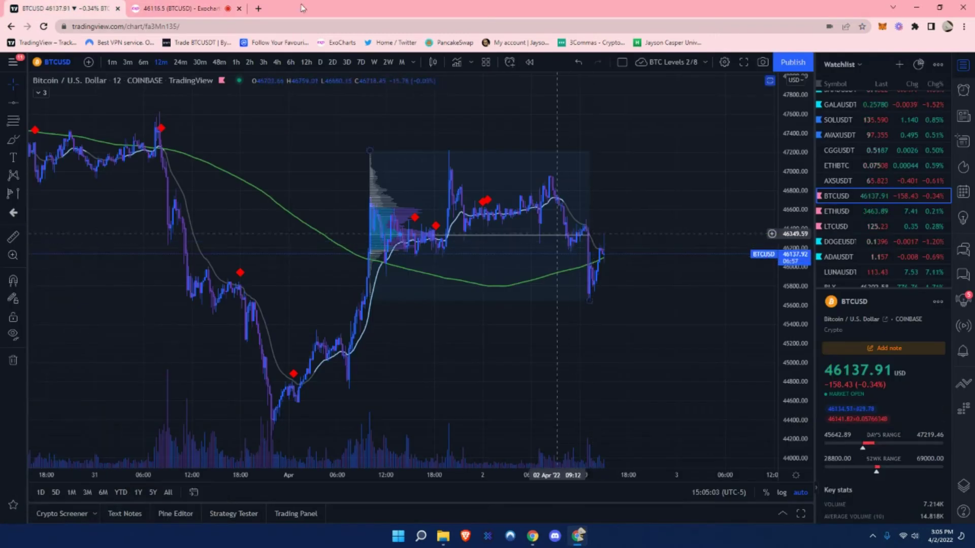
{"action": "left_click", "coordinate": [178, 8]}
{"action": "scroll", "coordinate": [486, 303], "scroll_direction": "down", "scroll_amount": 4}
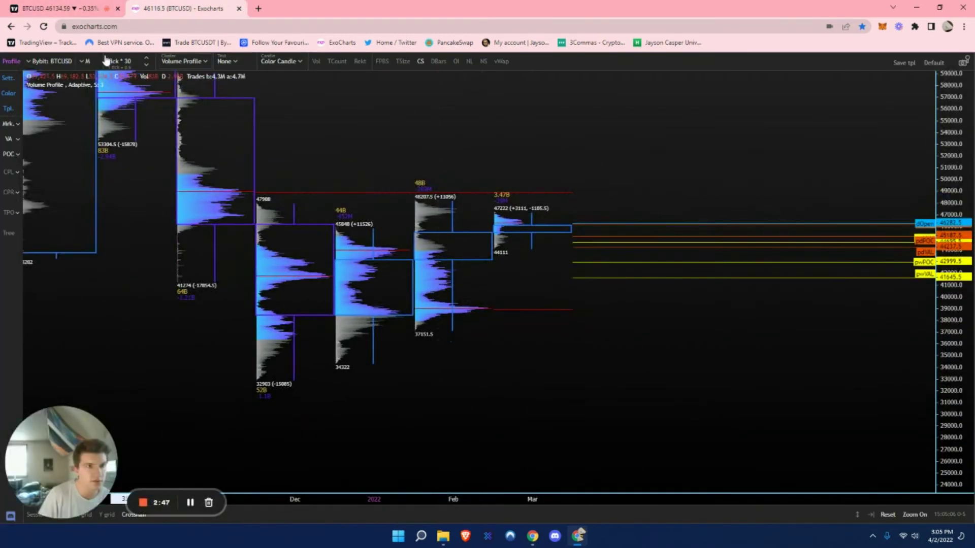
{"action": "left_click", "coordinate": [84, 65]}
{"action": "left_click", "coordinate": [198, 137]}
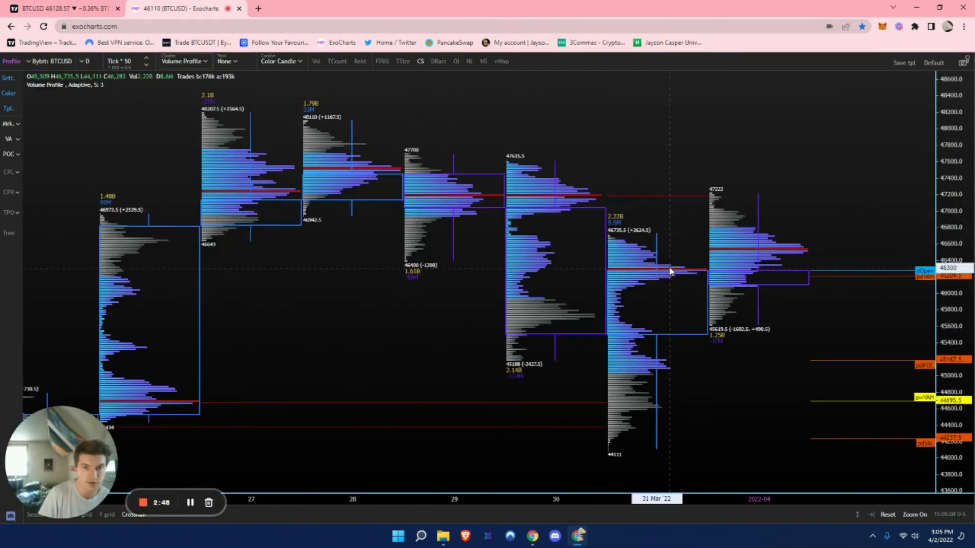
{"action": "scroll", "coordinate": [501, 186], "scroll_direction": "down", "scroll_amount": 5}
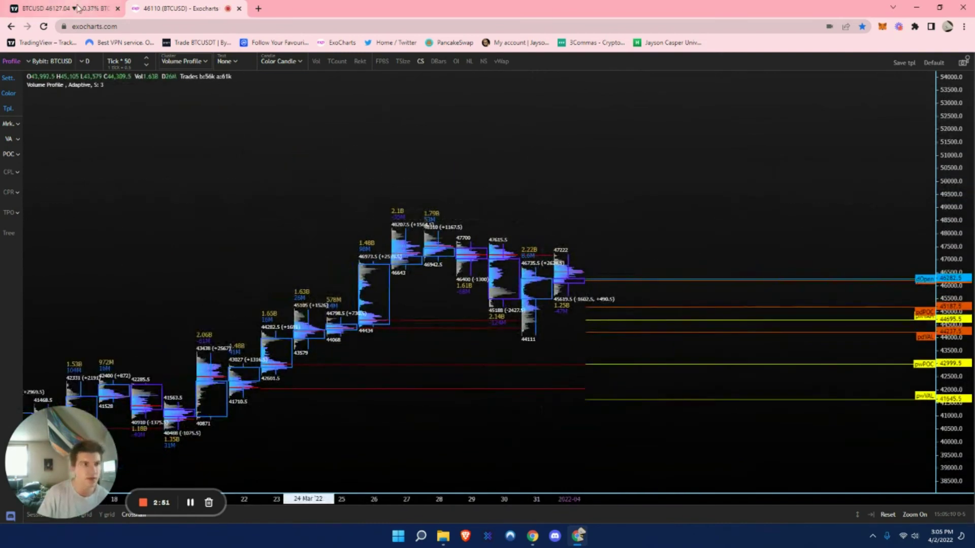
{"action": "left_click", "coordinate": [144, 503]}
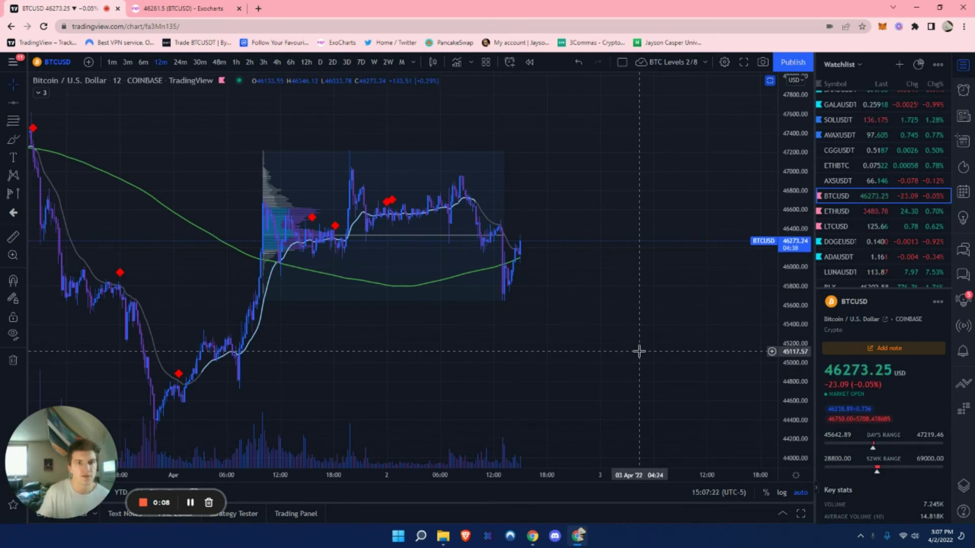
Put TradingView's BTCUSD chart on 1-day candles and bring up the Indicators dialog.
{"action": "left_click", "coordinate": [324, 65]}
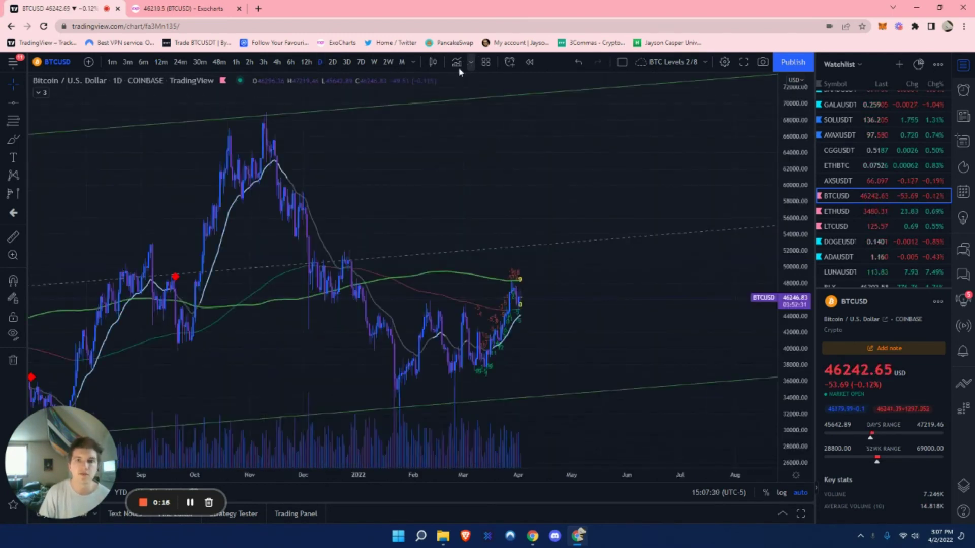
{"action": "left_click", "coordinate": [457, 64]}
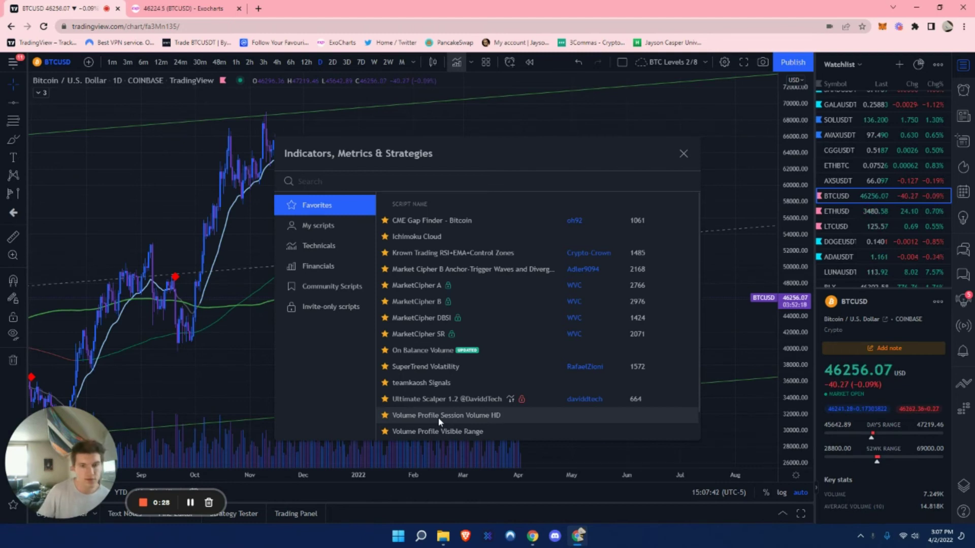
Add Volume Profile Session Volume HD from Favorites and pan to the recent months.
{"action": "left_click", "coordinate": [682, 153]}
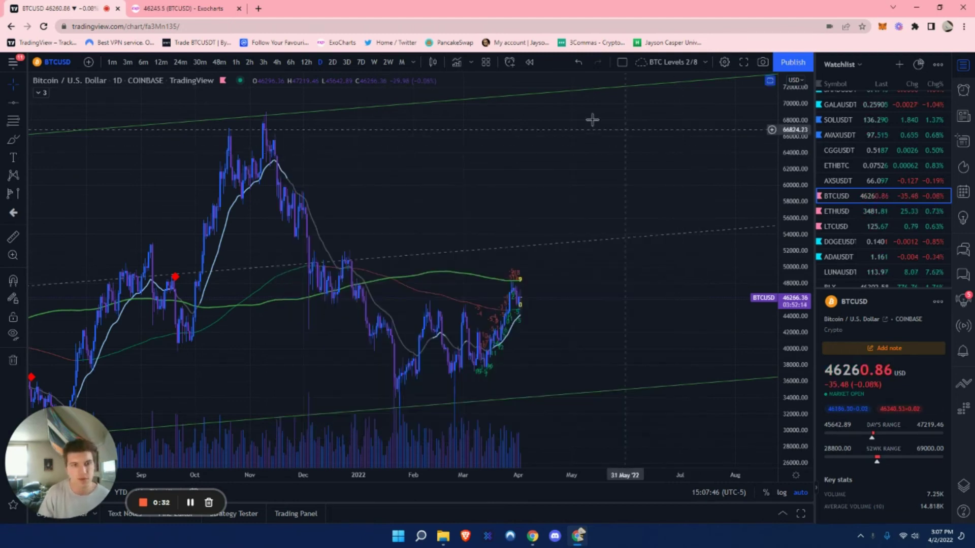
{"action": "left_click", "coordinate": [455, 67]}
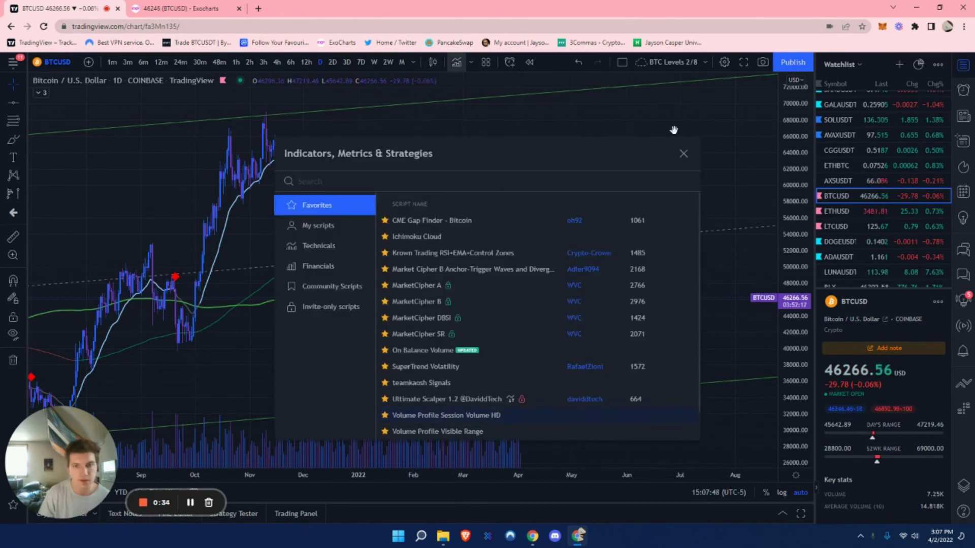
{"action": "left_click", "coordinate": [681, 153]}
{"action": "scroll", "coordinate": [513, 276], "scroll_direction": "up", "scroll_amount": 5}
{"action": "left_click_drag", "start_coordinate": [552, 354], "coordinate": [630, 274]}
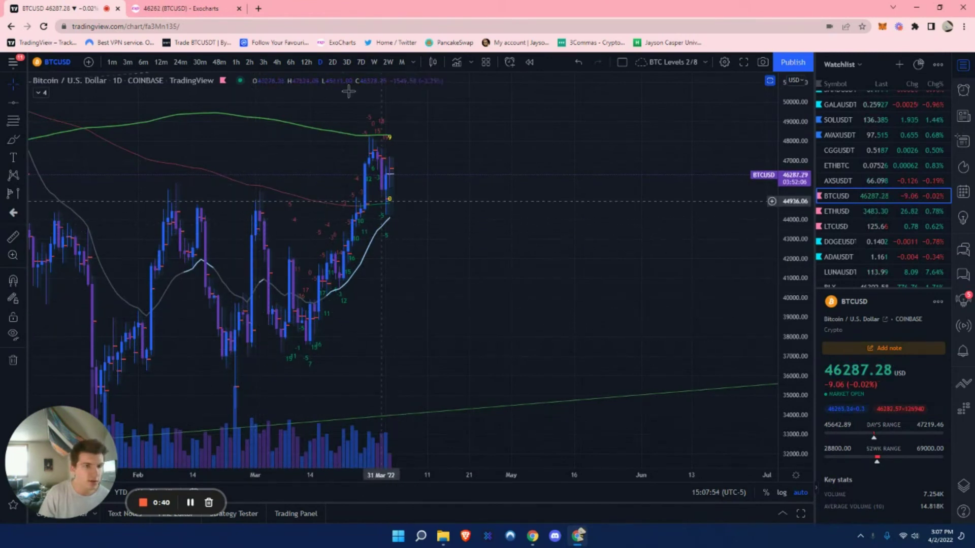
Step the BTCUSD chart through 12-hour, daily, weekly, monthly and 2-day timeframes.
{"action": "left_click", "coordinate": [306, 62]}
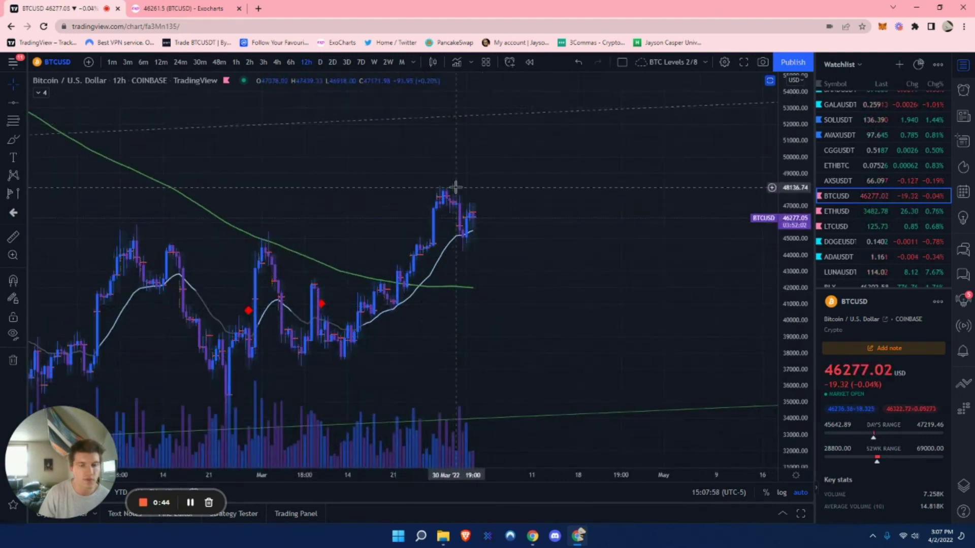
{"action": "left_click", "coordinate": [320, 62]}
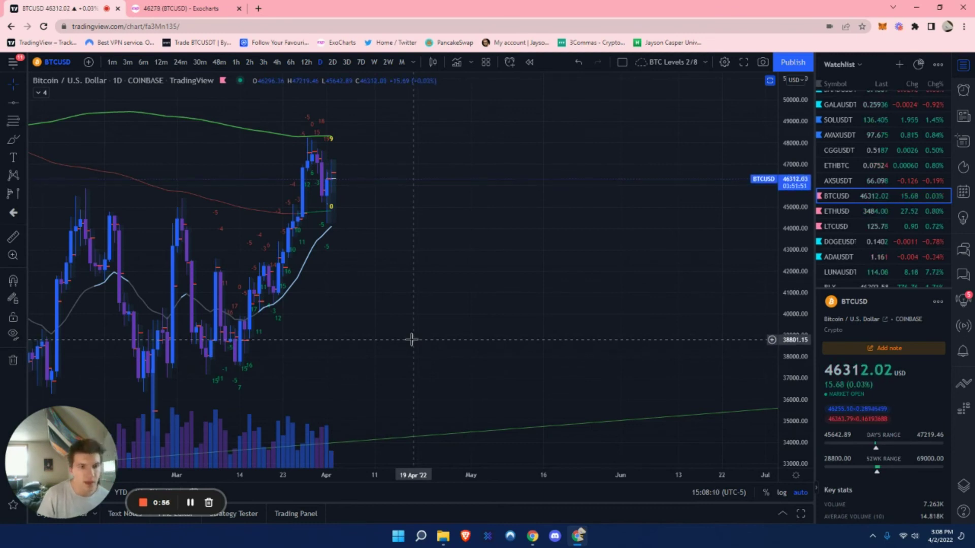
{"action": "left_click_drag", "start_coordinate": [435, 326], "coordinate": [540, 303]}
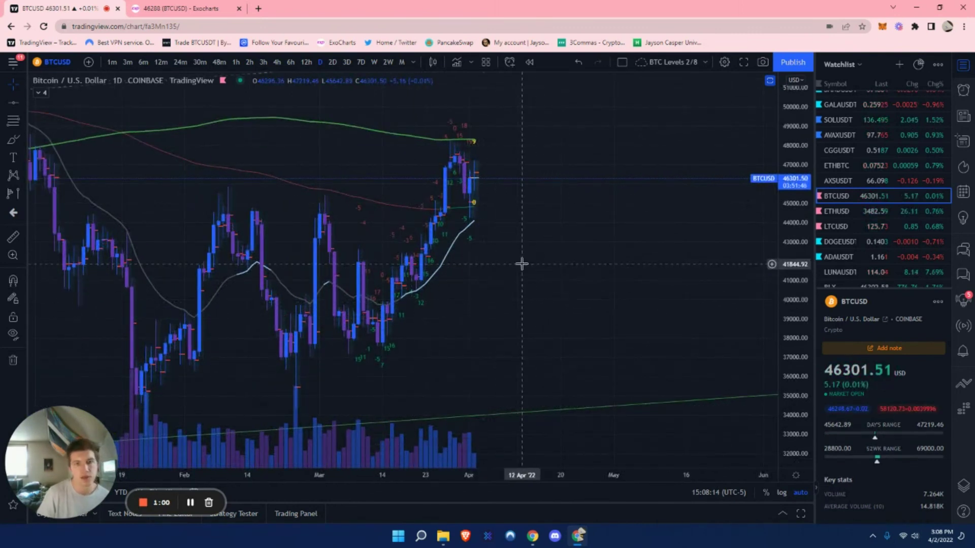
{"action": "left_click", "coordinate": [374, 62]}
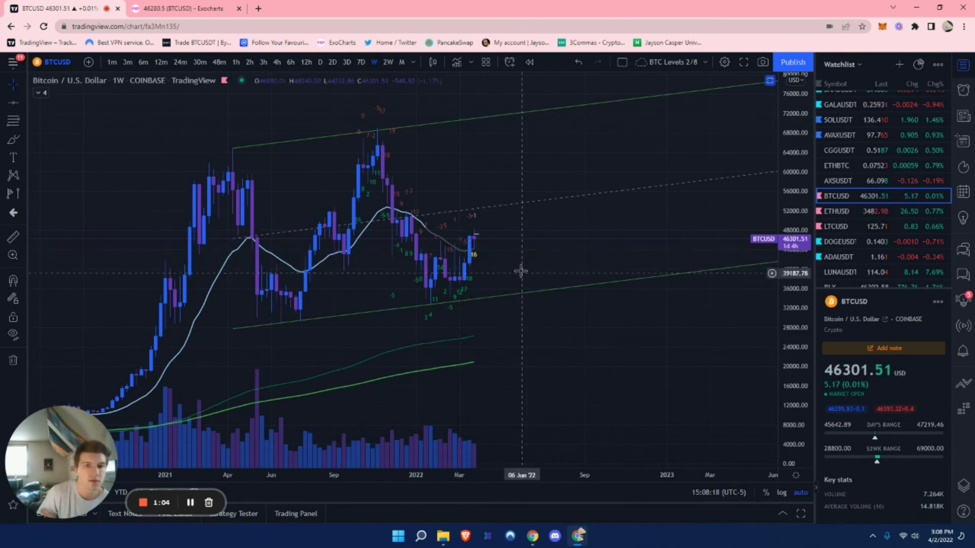
{"action": "left_click", "coordinate": [401, 62]}
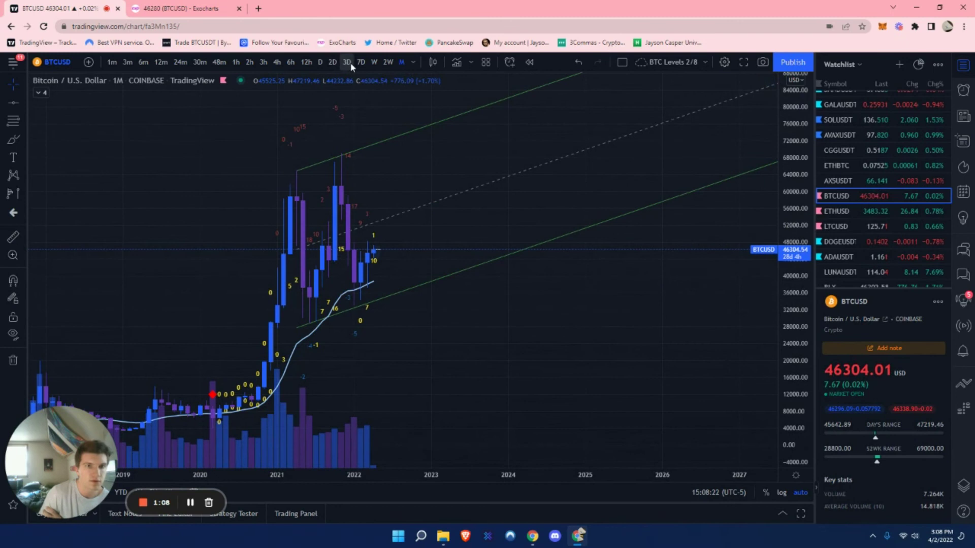
{"action": "left_click", "coordinate": [332, 62]}
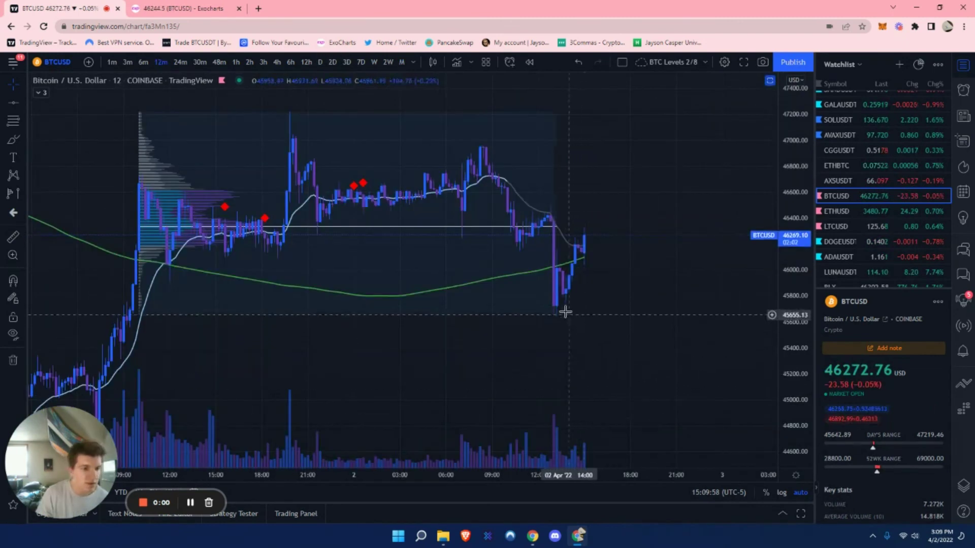